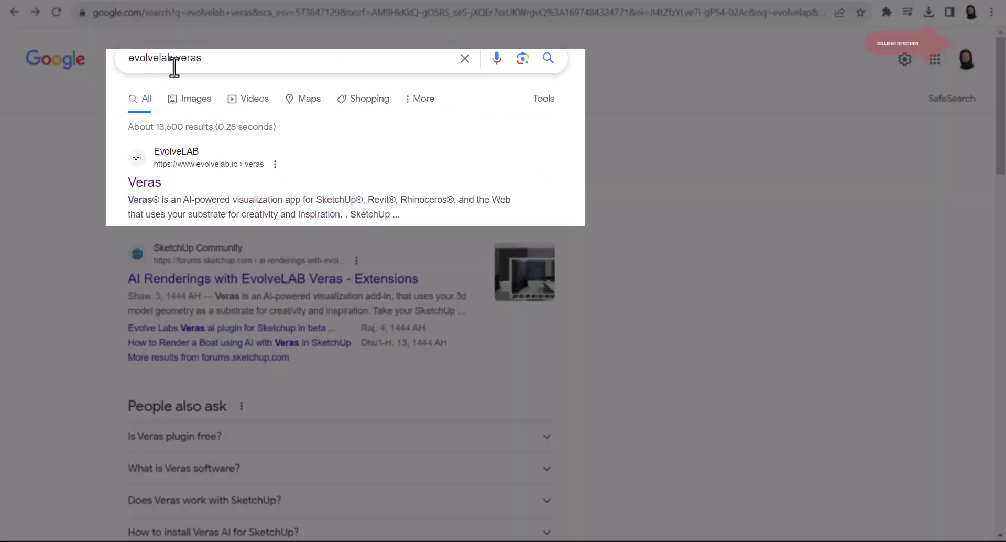
Step: Open the Veras result on evolvelab.io, browse its example renders and features, then return to the top
click(181, 156)
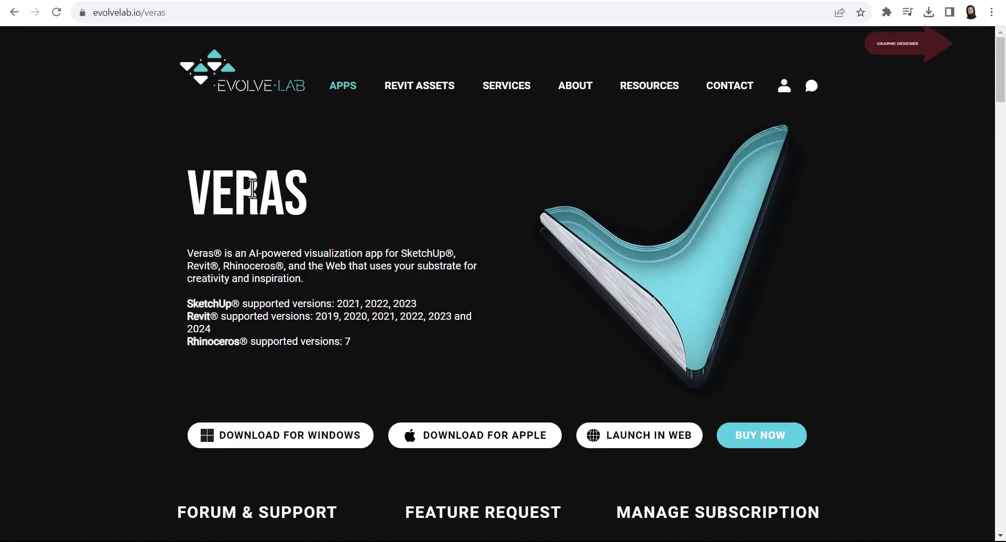
scroll(703, 261, down, 5)
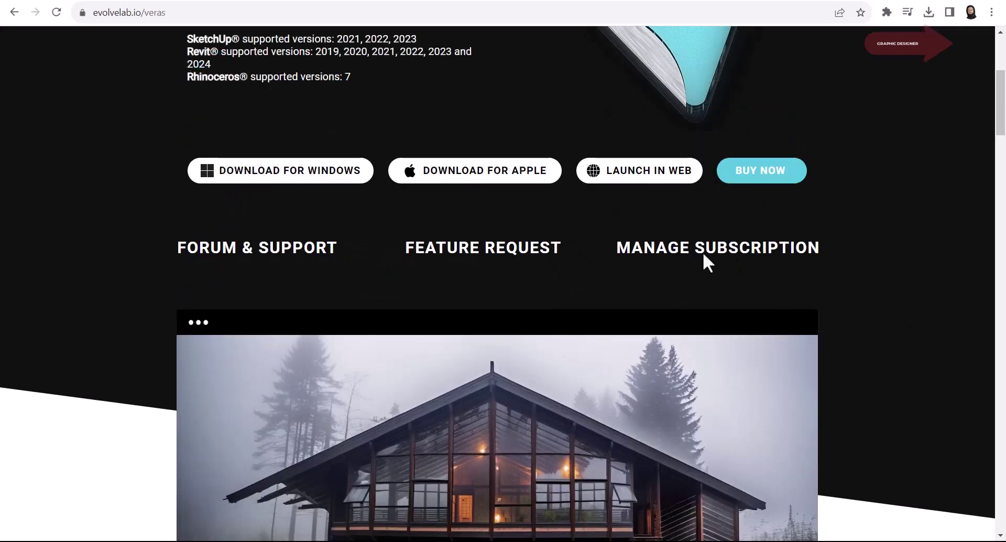
scroll(413, 231, down, 4)
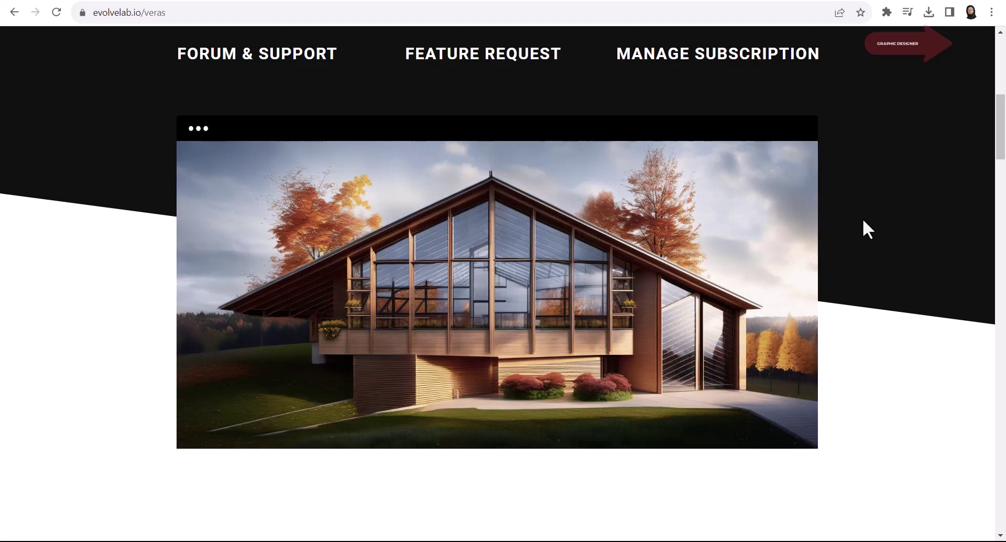
scroll(875, 262, down, 4)
scroll(880, 267, down, 4)
scroll(886, 274, down, 4)
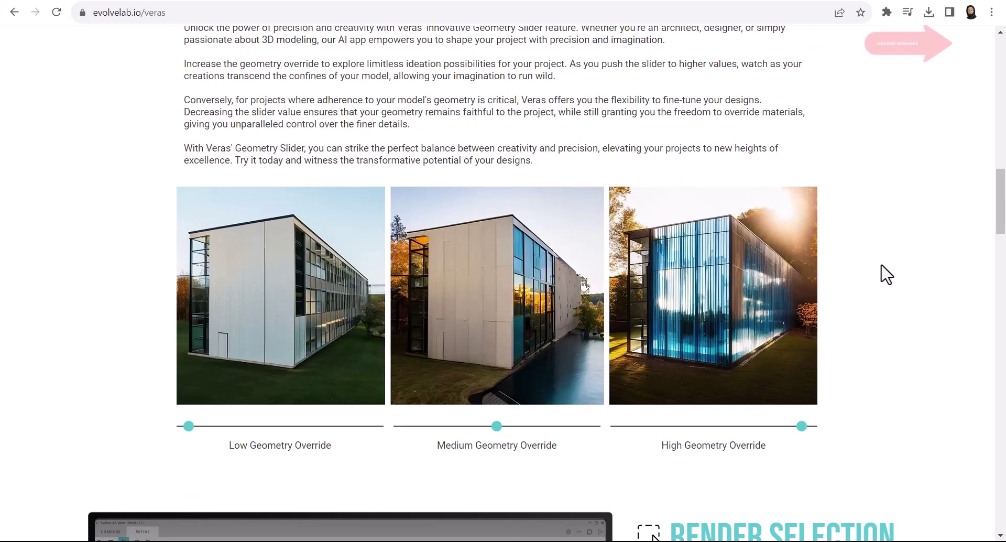
scroll(883, 274, down, 5)
scroll(884, 275, up, 4)
scroll(881, 270, up, 15)
scroll(859, 265, up, 7)
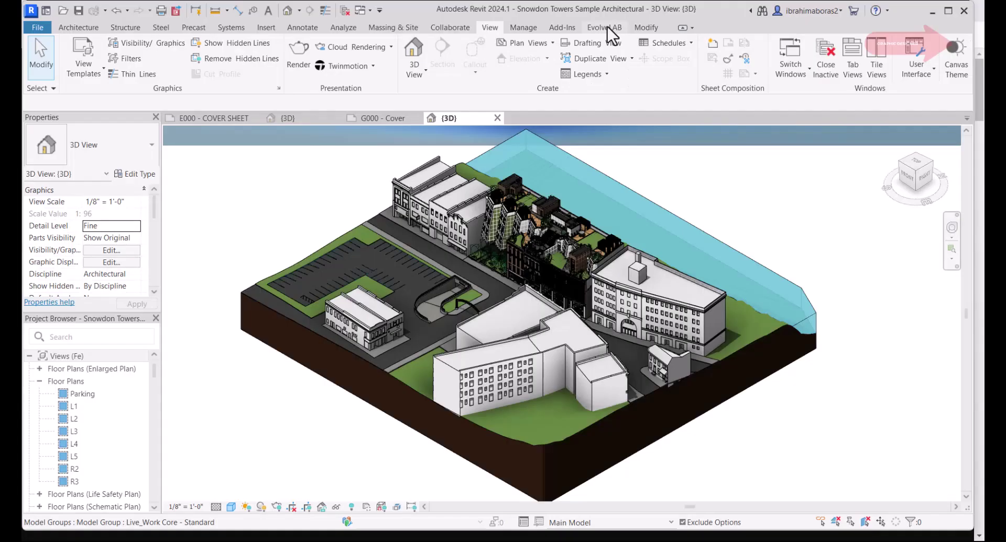
Step: Launch Veras AI Start from the EvolveLAB ribbon on the Snowdon Towers 3D view
click(608, 26)
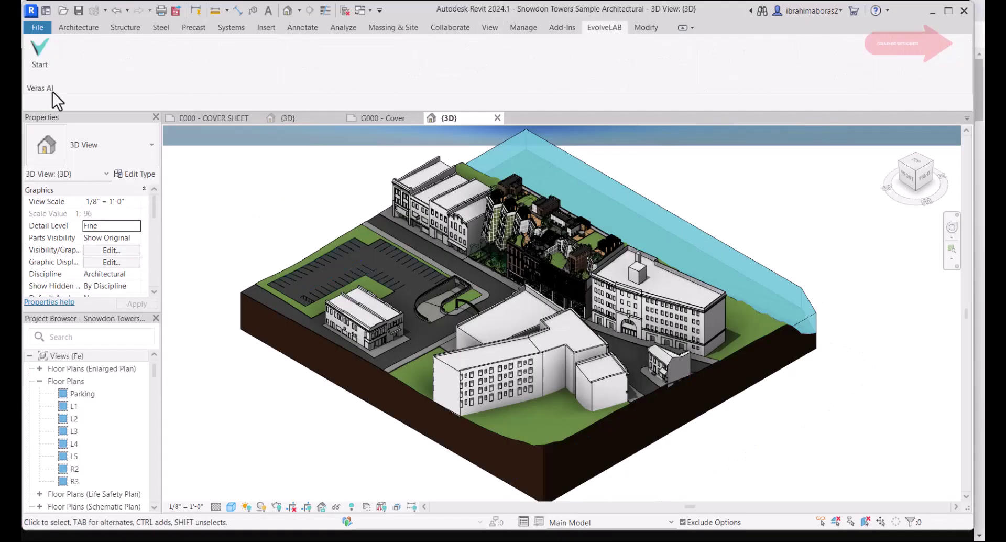
click(41, 55)
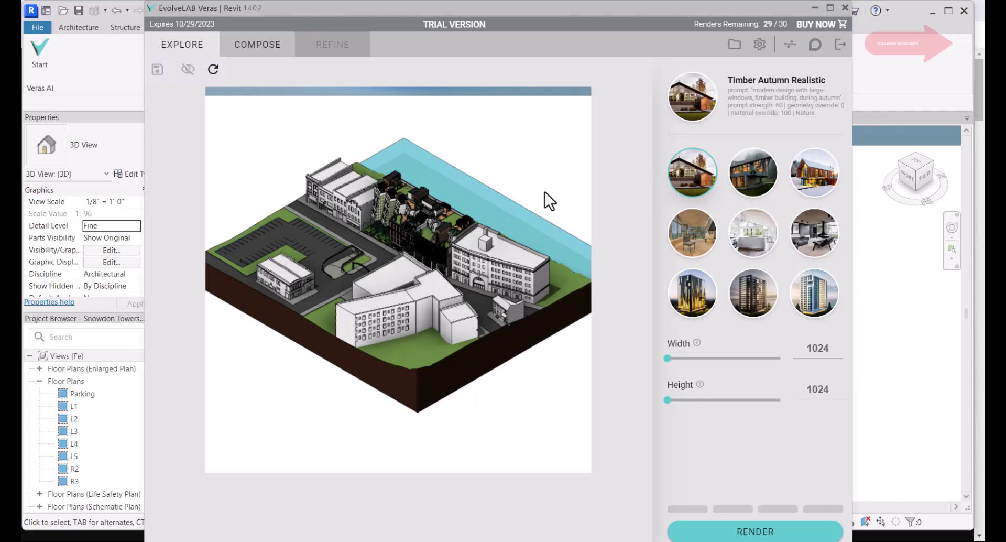
Step: Select the seventh Explore thumbnail, Parametric Ext Massing, as the render style
click(696, 300)
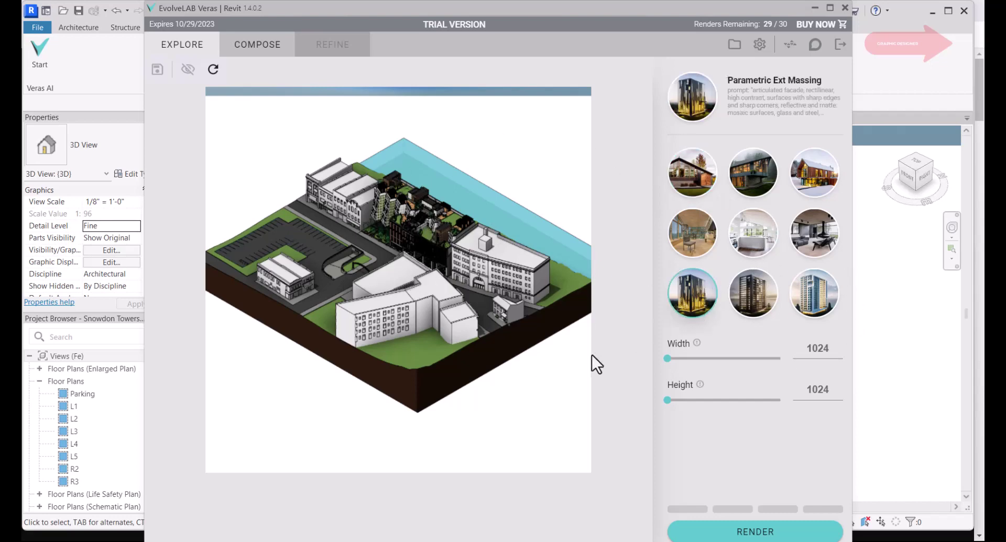
Step: Set Geometry Override to 79 in Compose and render the glass massing version
click(260, 45)
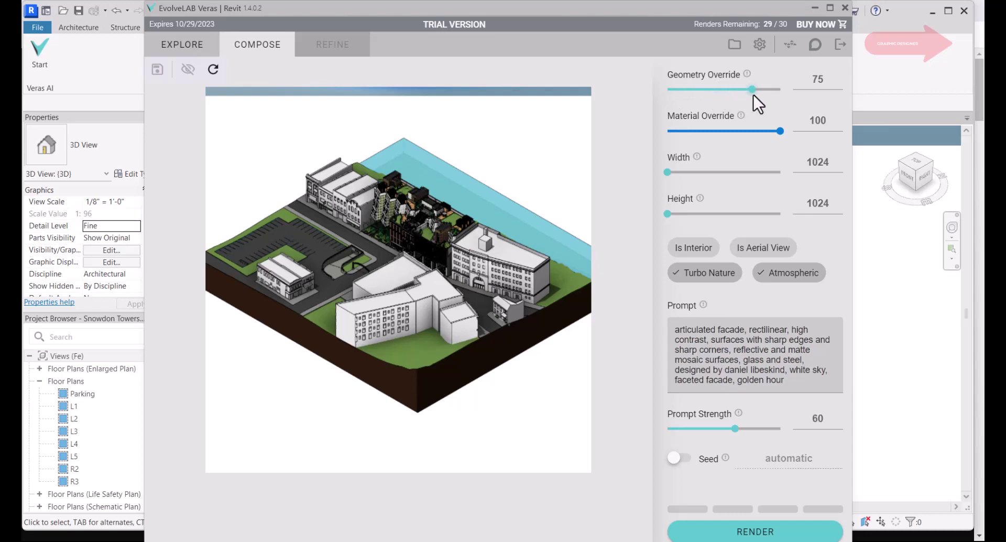
drag(754, 90, 757, 93)
click(192, 42)
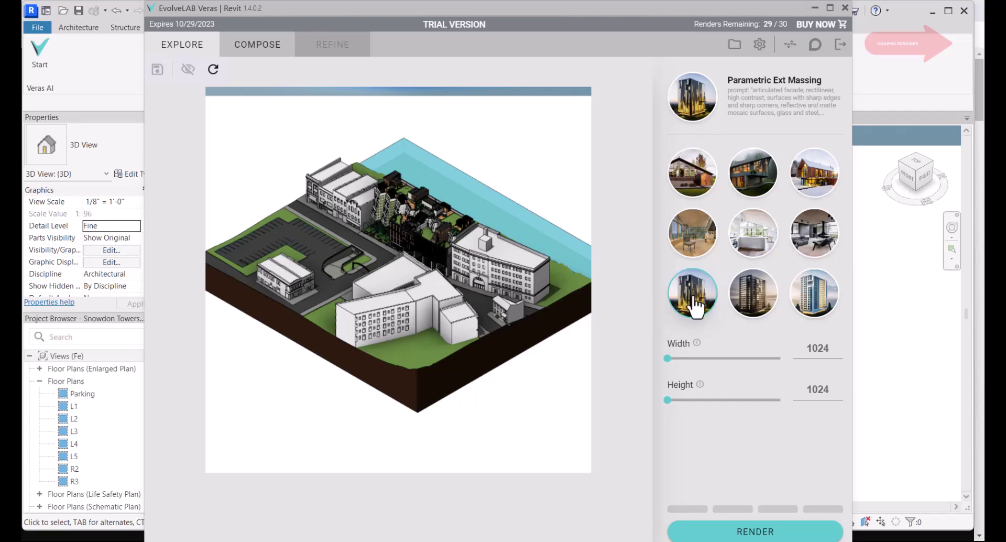
click(249, 52)
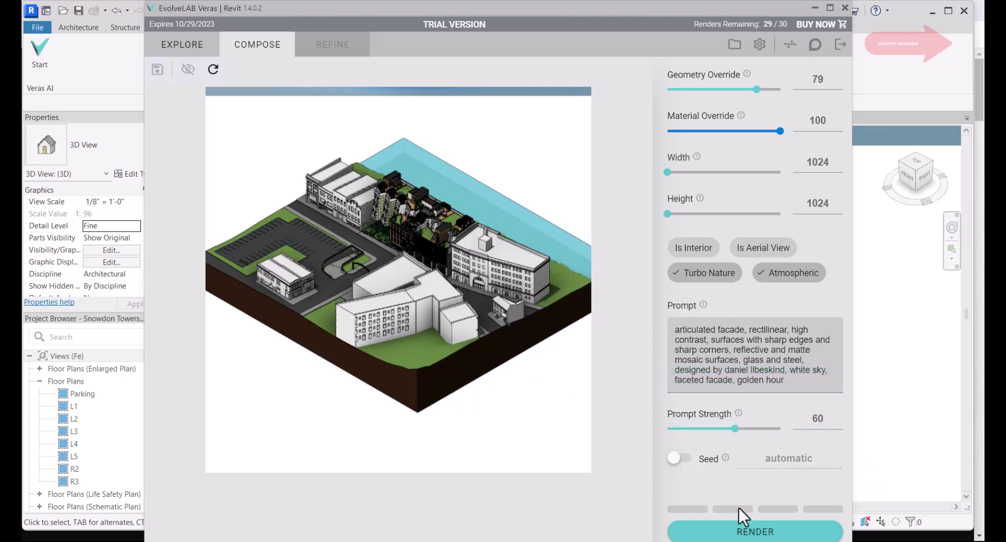
click(758, 533)
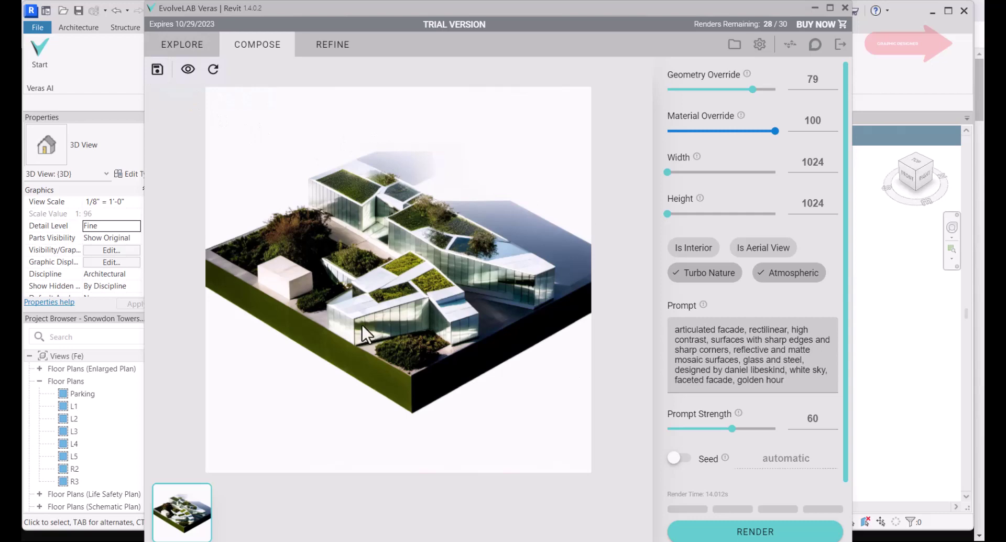
Step: Keep the glass-and-greenery render as an unsaved thumbnail by cancelling the Save Image File dialog
click(156, 74)
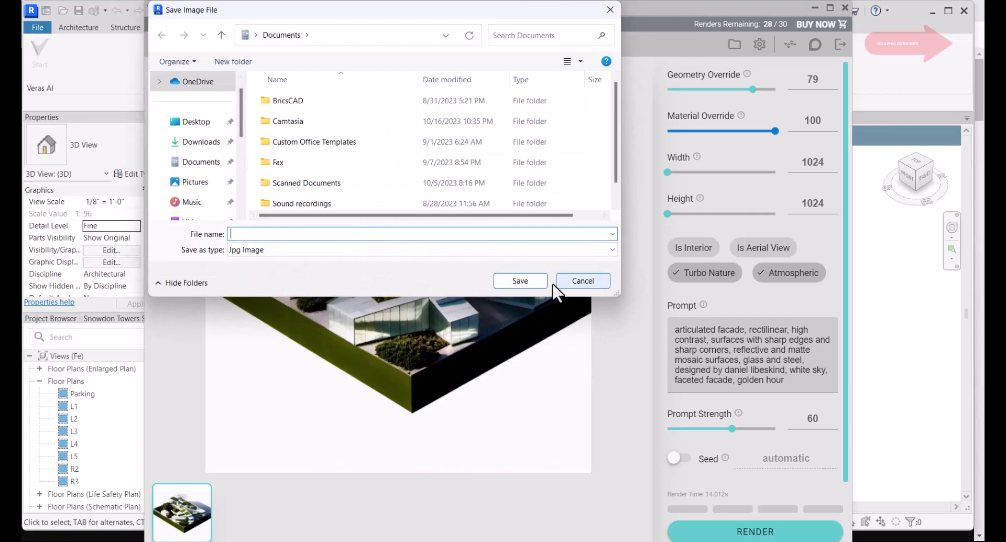
click(579, 284)
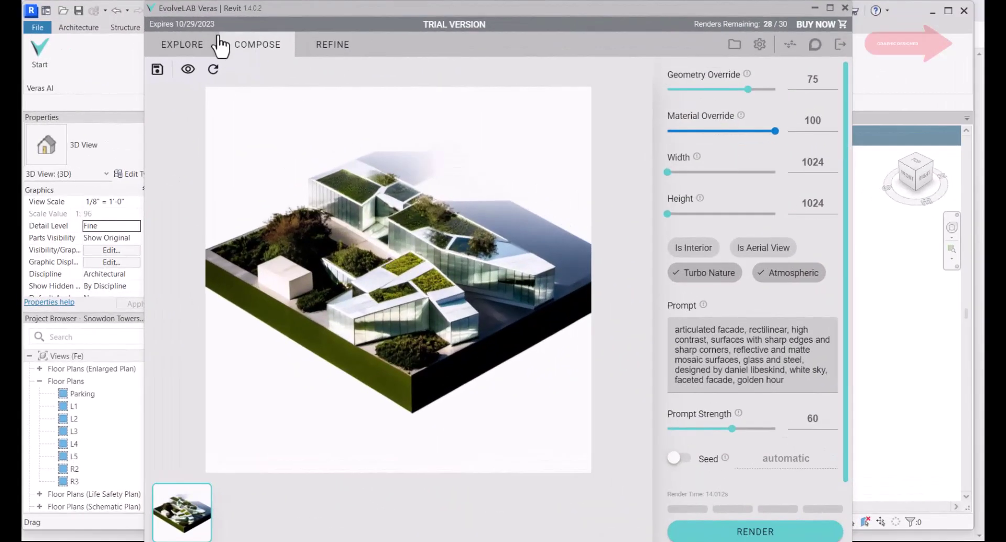
Step: Render Timber Autumn Realistic with Turbo Nature off, Atmospheric on and geometry override 100
click(181, 50)
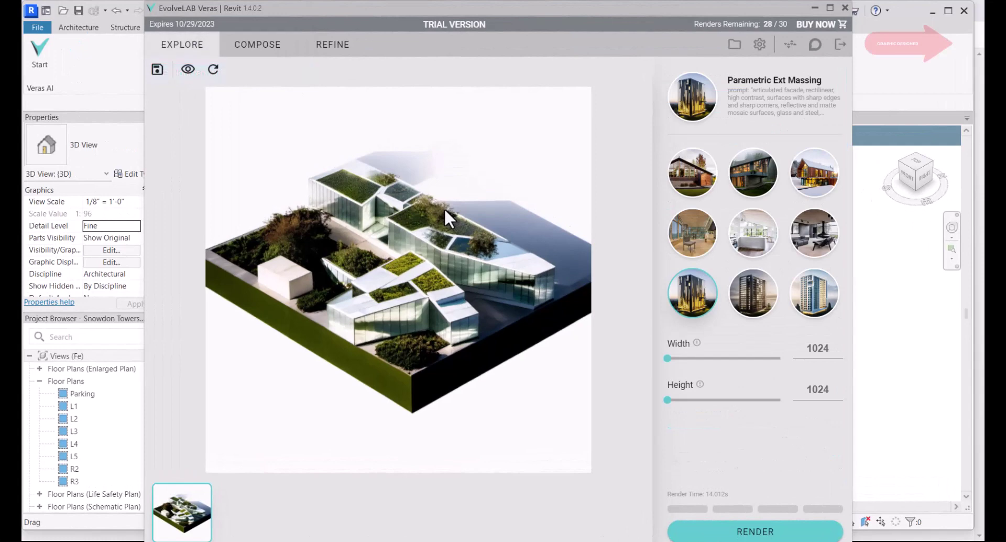
click(698, 178)
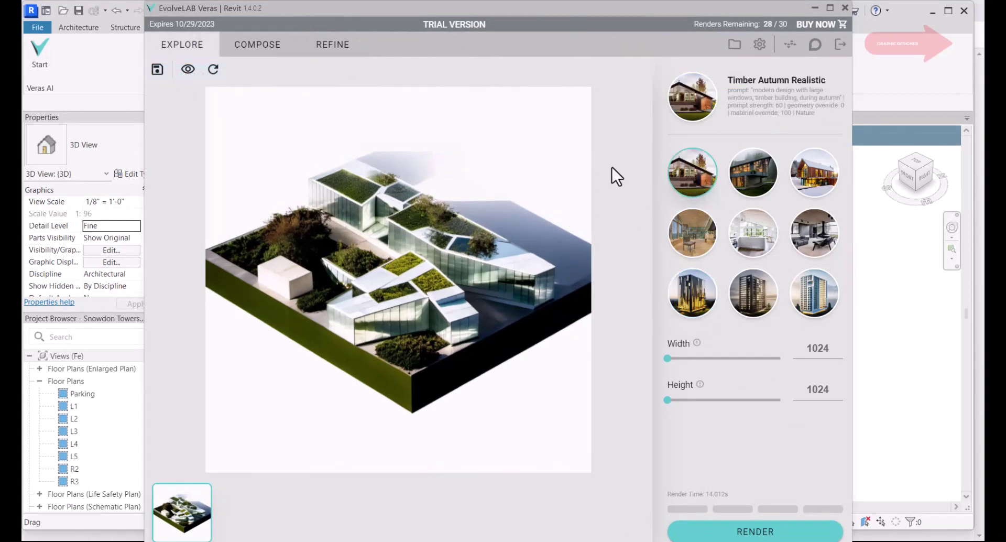
click(260, 47)
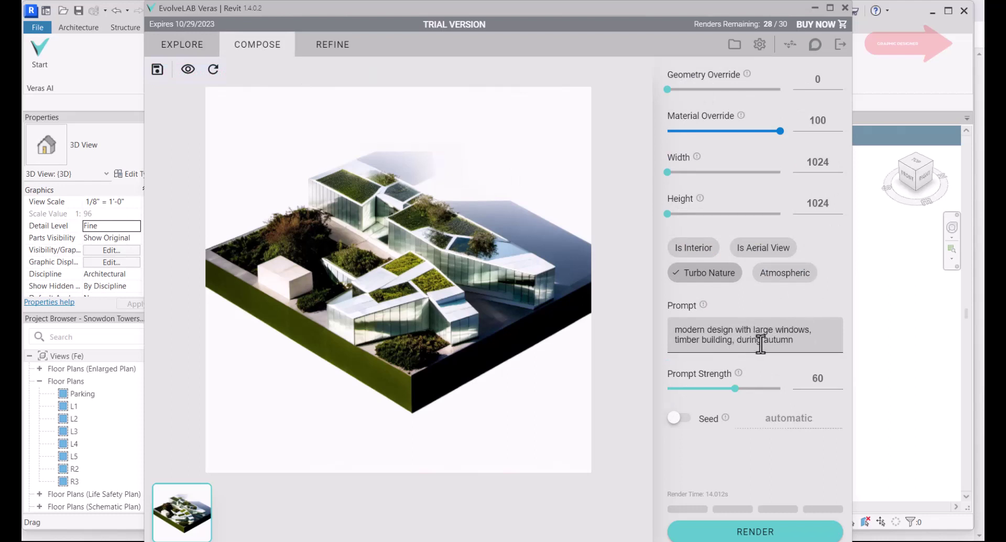
click(702, 275)
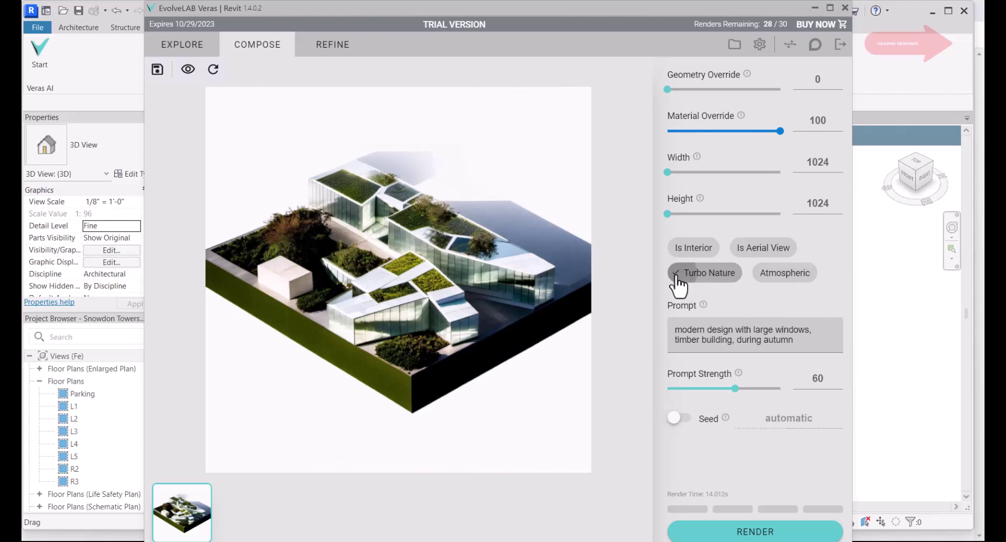
click(753, 279)
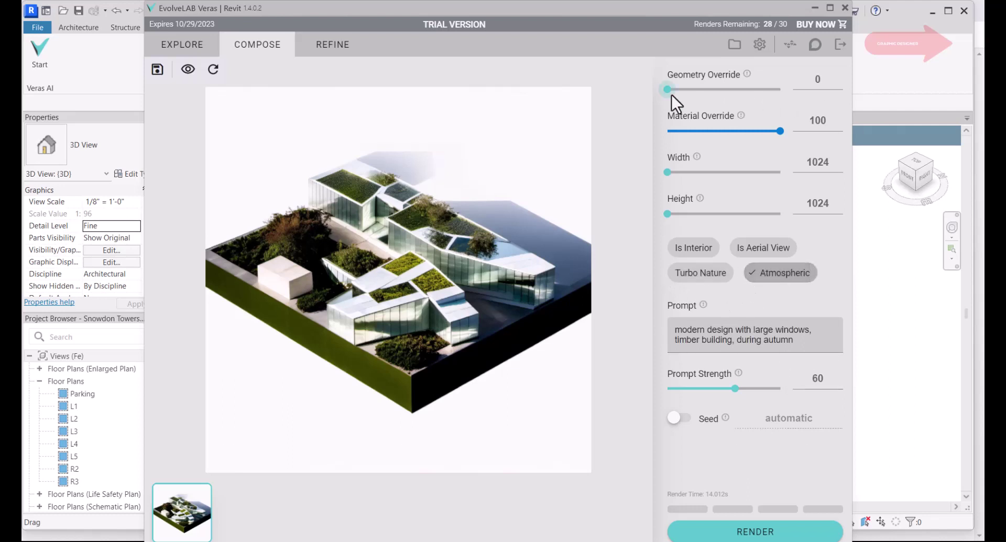
drag(667, 90, 779, 95)
click(762, 531)
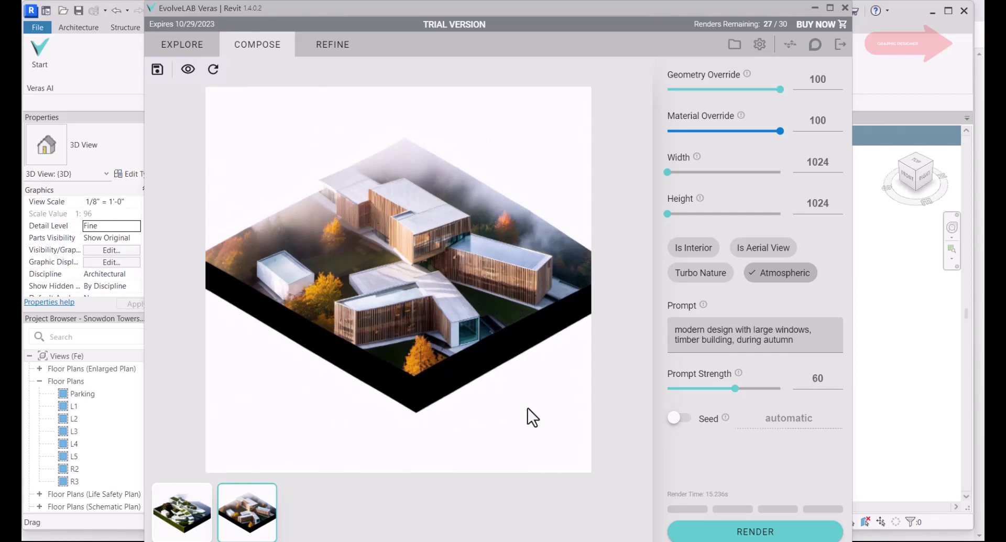
click(186, 46)
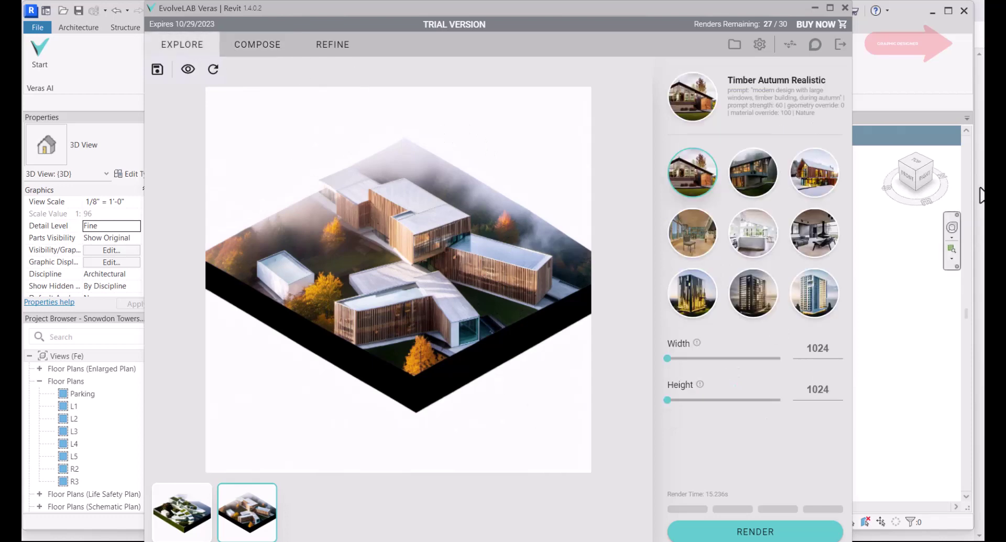
Step: Render Forest Rain Realistic with only Turbo Nature enabled and geometry override 52
click(747, 170)
click(265, 48)
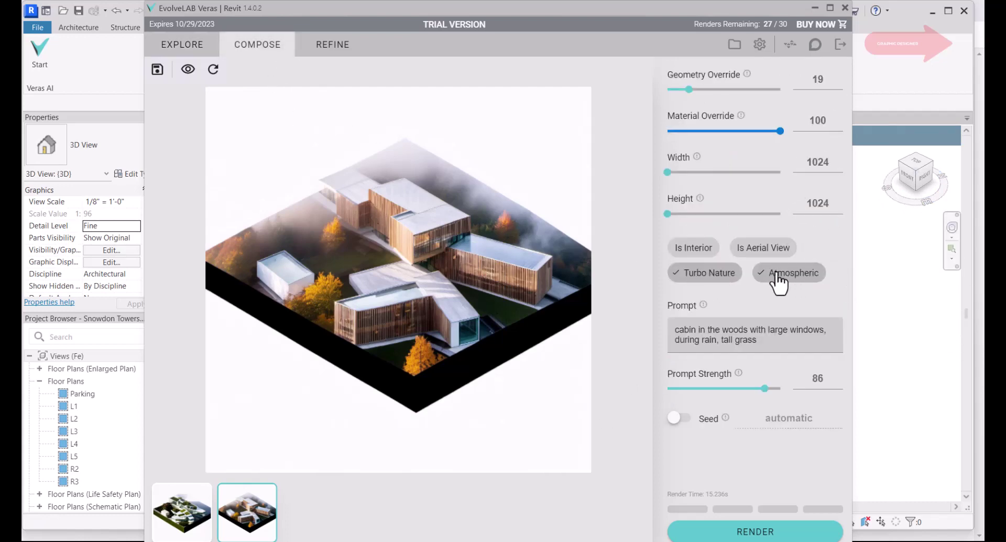
click(765, 276)
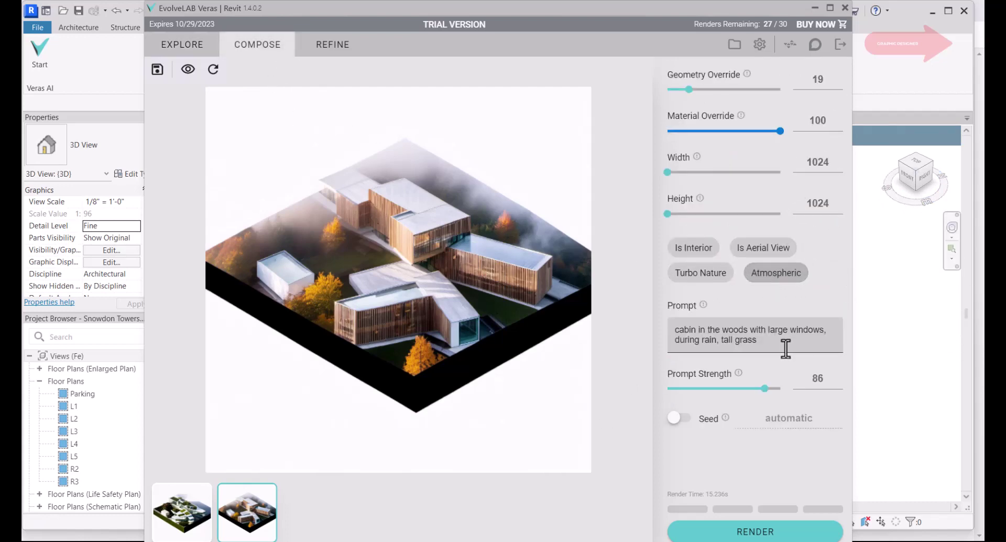
click(681, 272)
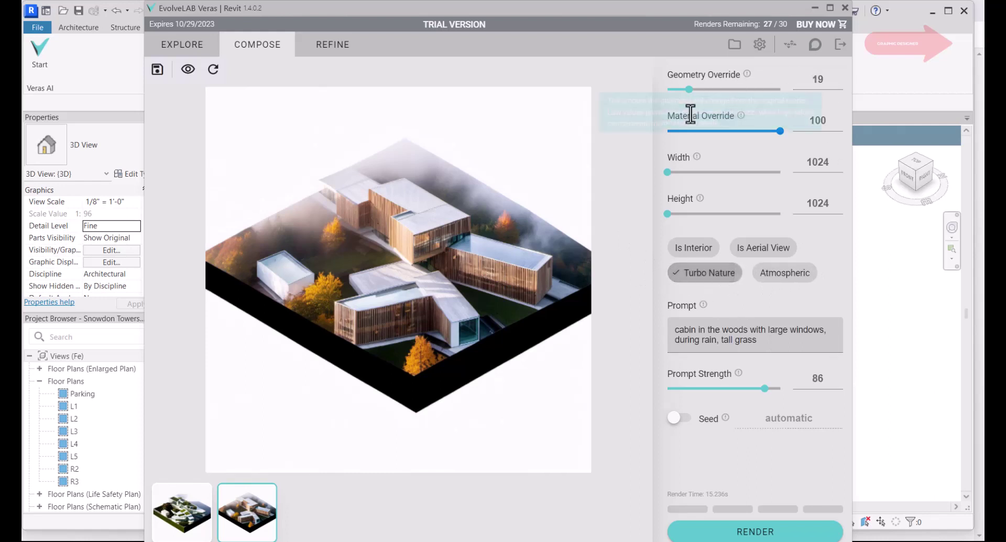
drag(690, 89, 728, 92)
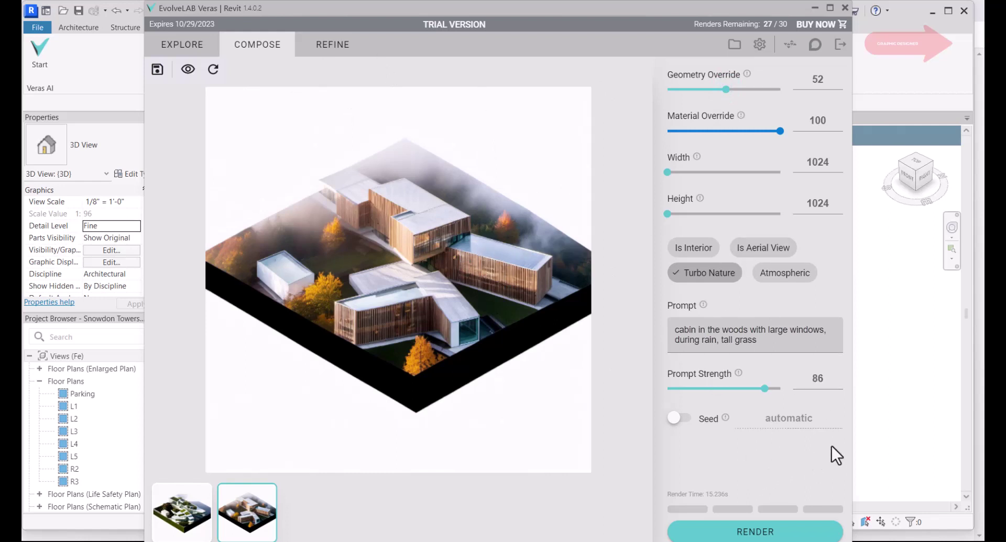
click(750, 531)
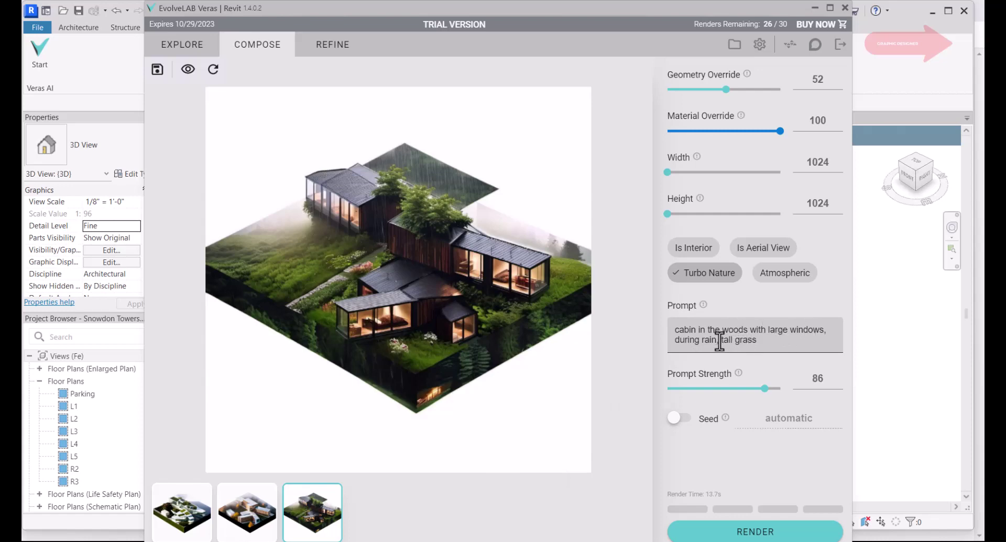
drag(722, 341, 734, 341)
Step: Remove 'tall' and 'during rain' from the prompt and render the sunnier glass-roof cabin version
key(BackSpace)
click(724, 363)
drag(676, 345, 719, 344)
key(BackSpace)
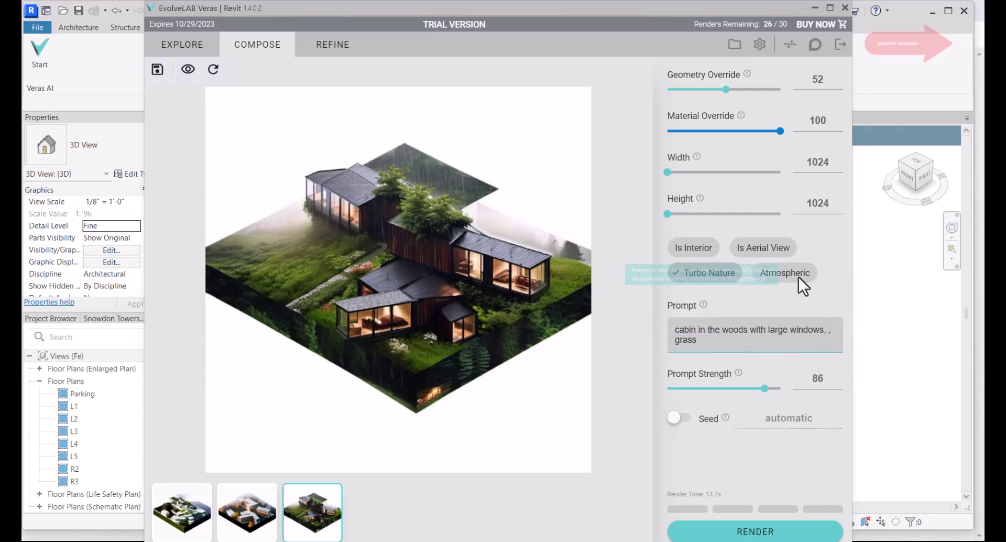
click(753, 530)
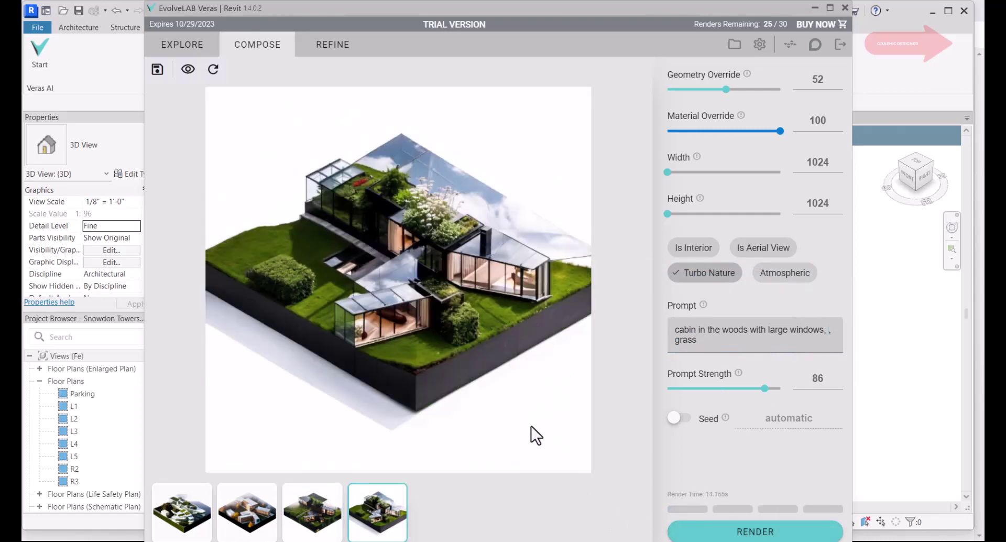
click(695, 335)
click(198, 529)
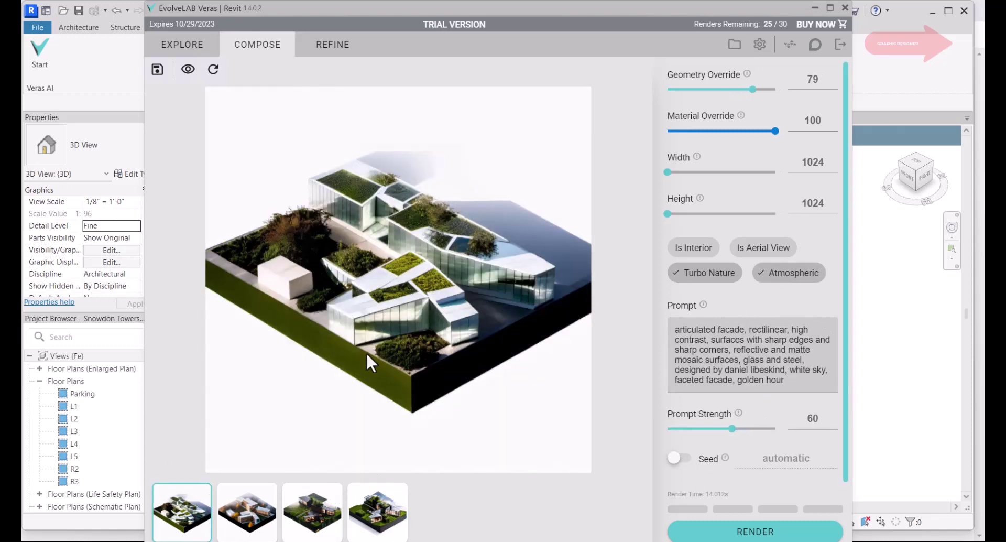
click(268, 526)
click(305, 529)
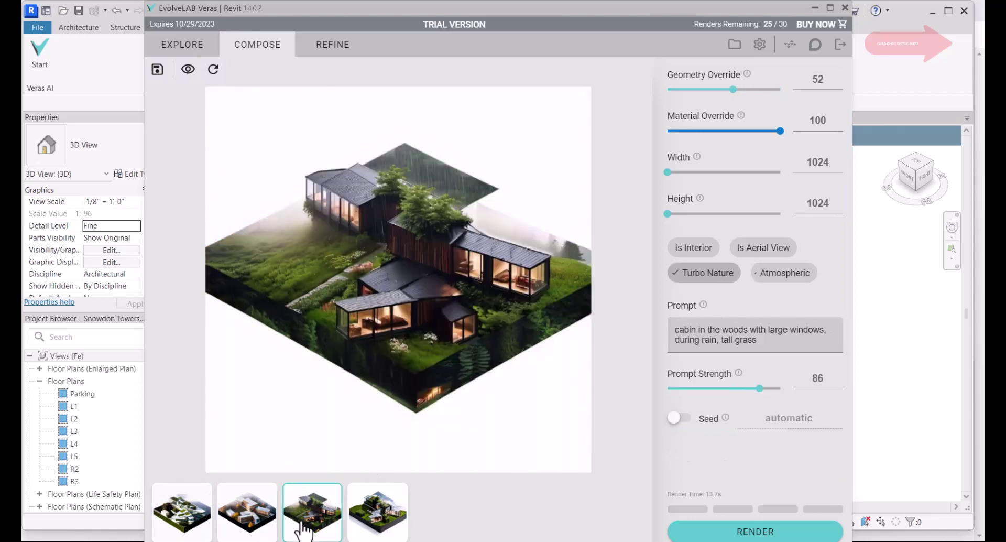
click(378, 517)
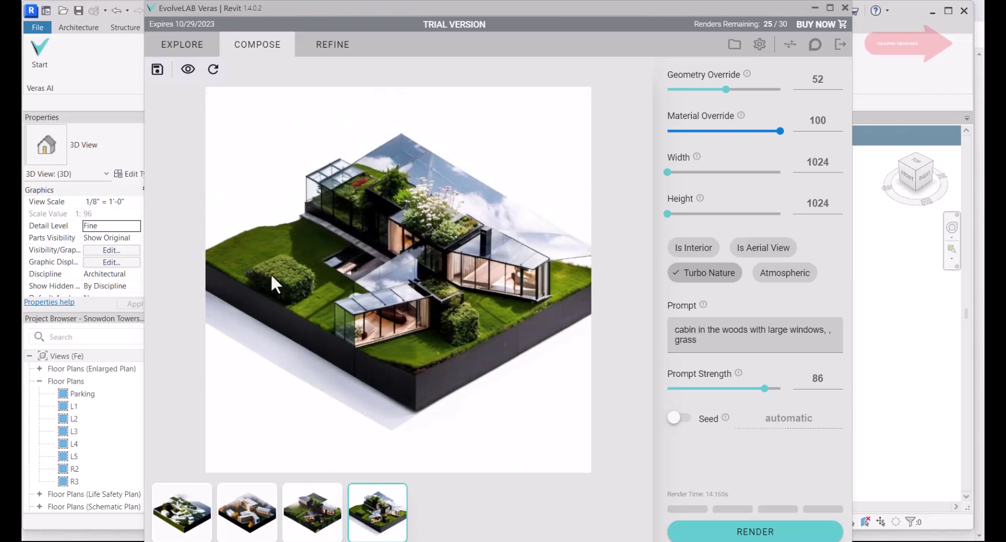